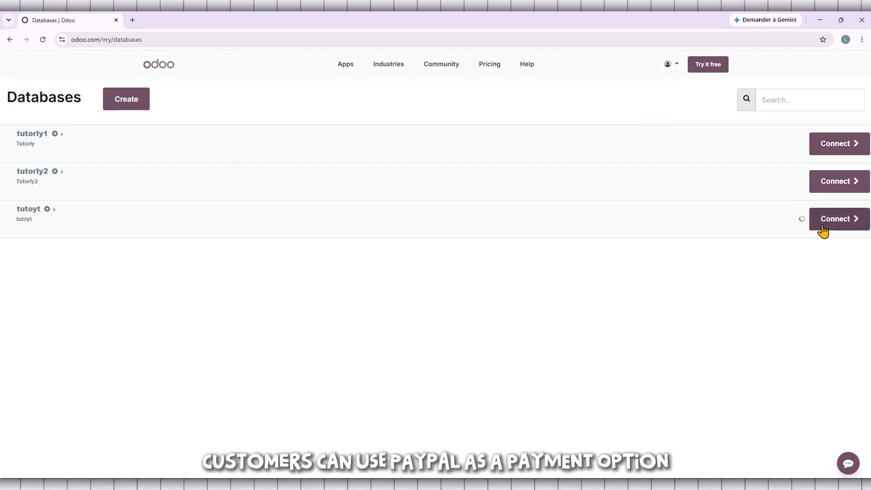
Connect to the tutoyt database to reach its home screen of apps
{"action": "left_click", "coordinate": [846, 219]}
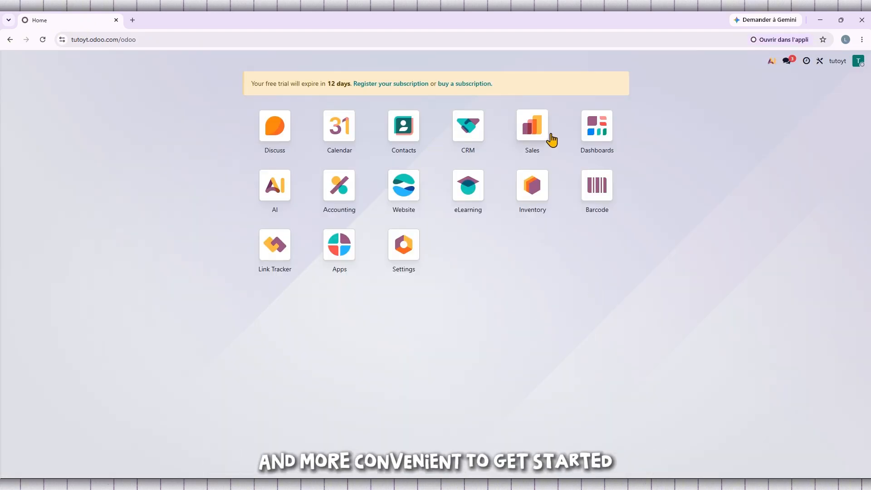
{"action": "mouse_move", "coordinate": [535, 141]}
{"action": "left_mouse_down"}
{"action": "mouse_move", "coordinate": [547, 132]}
{"action": "mouse_move", "coordinate": [539, 152]}
{"action": "mouse_move", "coordinate": [537, 132]}
{"action": "mouse_move", "coordinate": [521, 140]}
{"action": "mouse_move", "coordinate": [543, 152]}
{"action": "mouse_move", "coordinate": [544, 140]}
{"action": "mouse_move", "coordinate": [536, 152]}
{"action": "mouse_move", "coordinate": [547, 133]}
{"action": "mouse_move", "coordinate": [549, 145]}
{"action": "mouse_move", "coordinate": [531, 131]}
{"action": "left_mouse_up"}
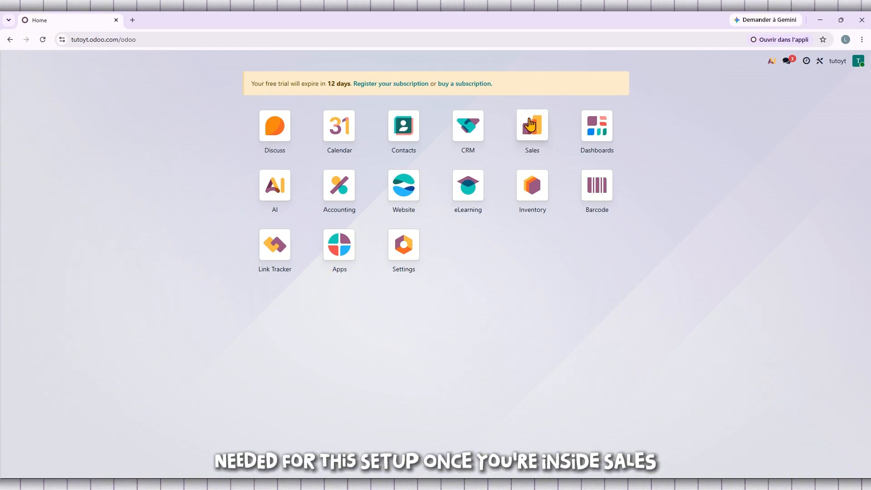
Open the Sales app and show its Configuration menu
{"action": "left_click", "coordinate": [530, 129]}
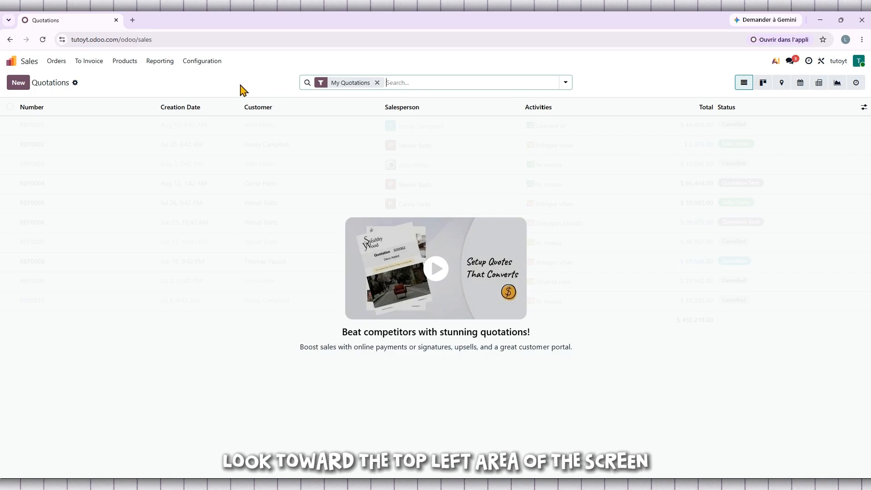
{"action": "left_click", "coordinate": [198, 66]}
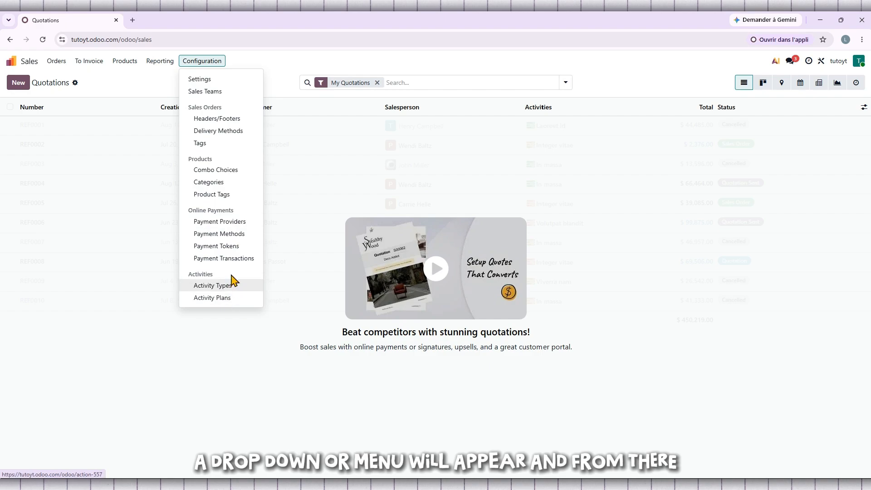
Open Payment Providers, look at the PayPal card, and return to the providers list
{"action": "left_click", "coordinate": [245, 222]}
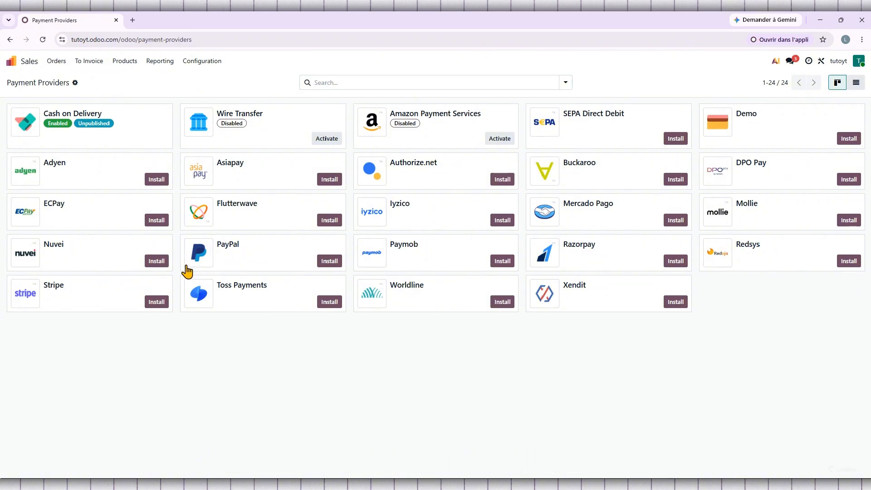
{"action": "left_click", "coordinate": [187, 266]}
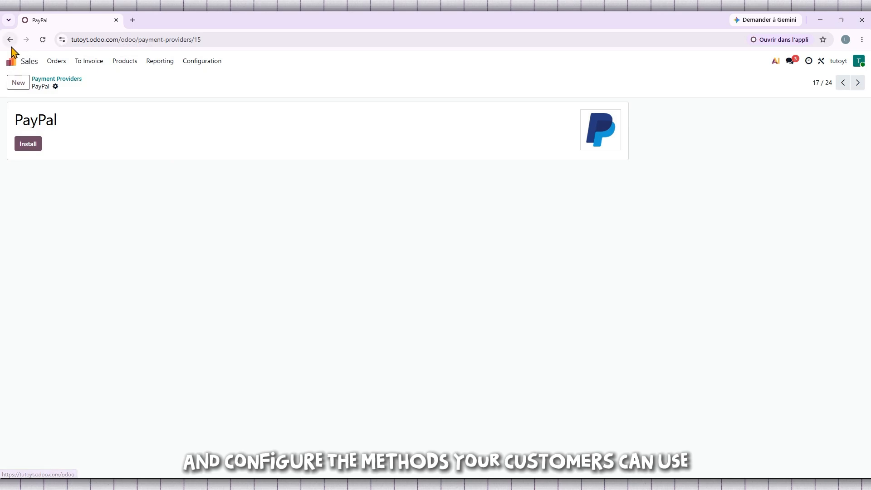
{"action": "left_click", "coordinate": [11, 44]}
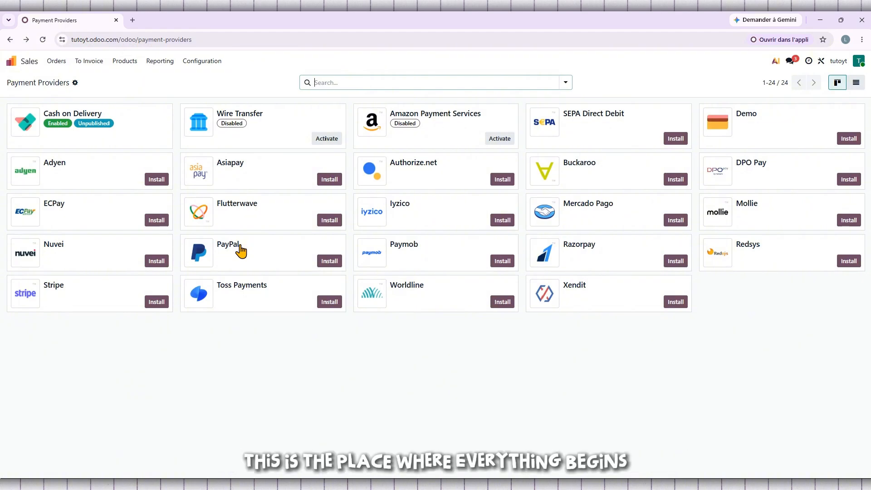
{"action": "left_click_drag", "start_coordinate": [203, 253], "coordinate": [227, 263]}
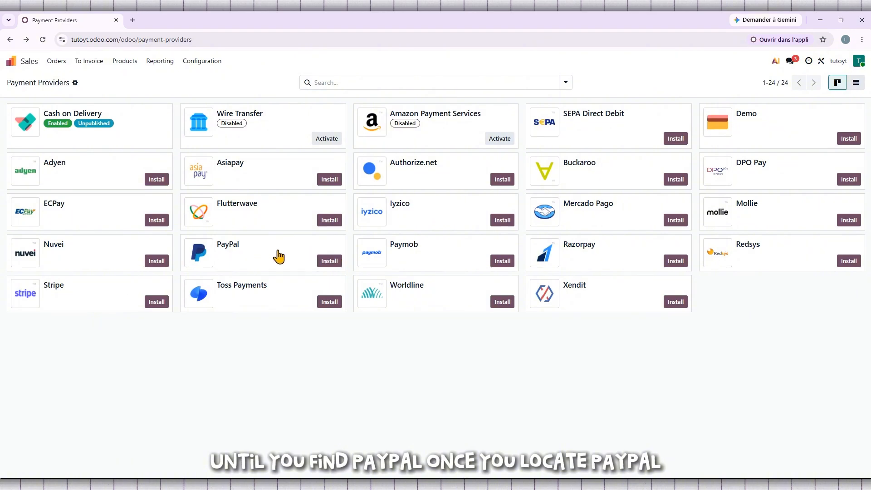
Install the PayPal payment provider module
{"action": "left_click", "coordinate": [330, 262]}
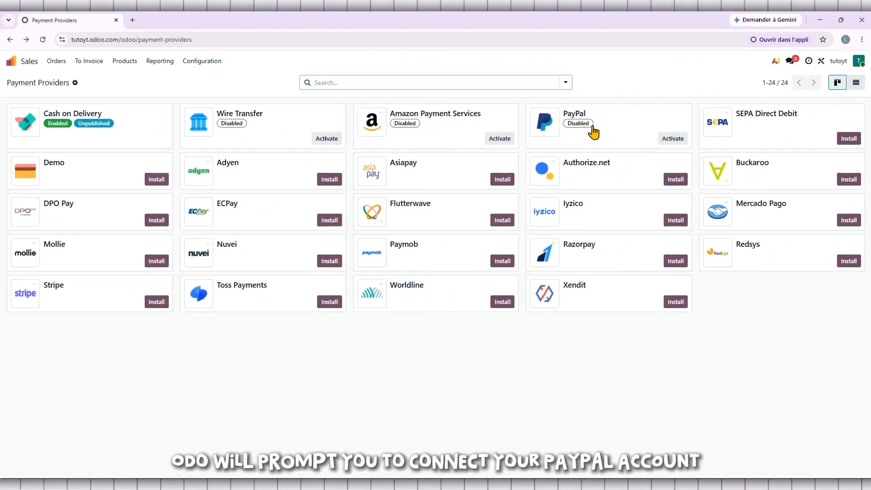
Enable PayPal and enter its client ID, the client secret, and Webhook ID 6987mb234f
{"action": "left_click", "coordinate": [673, 139]}
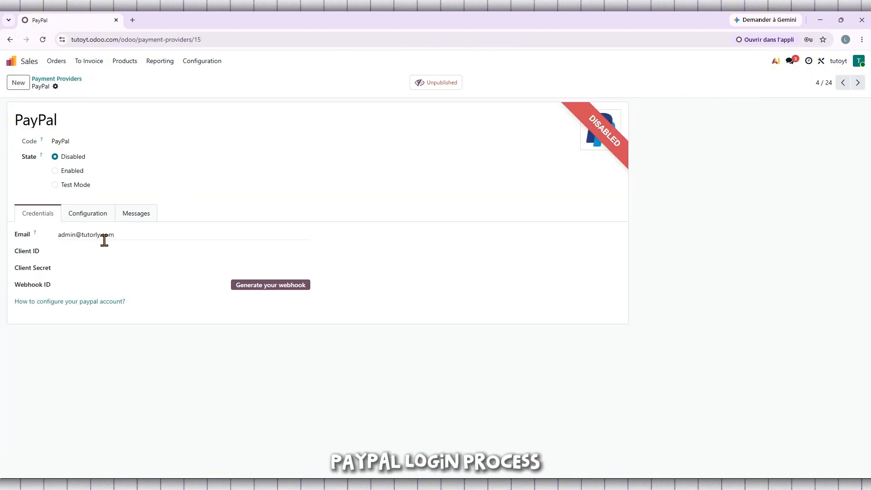
{"action": "left_click", "coordinate": [55, 171]}
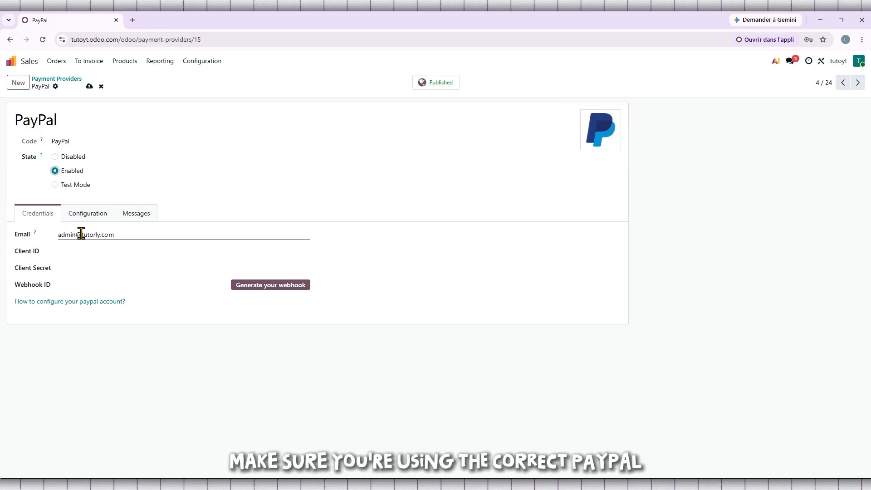
{"action": "left_click", "coordinate": [84, 250]}
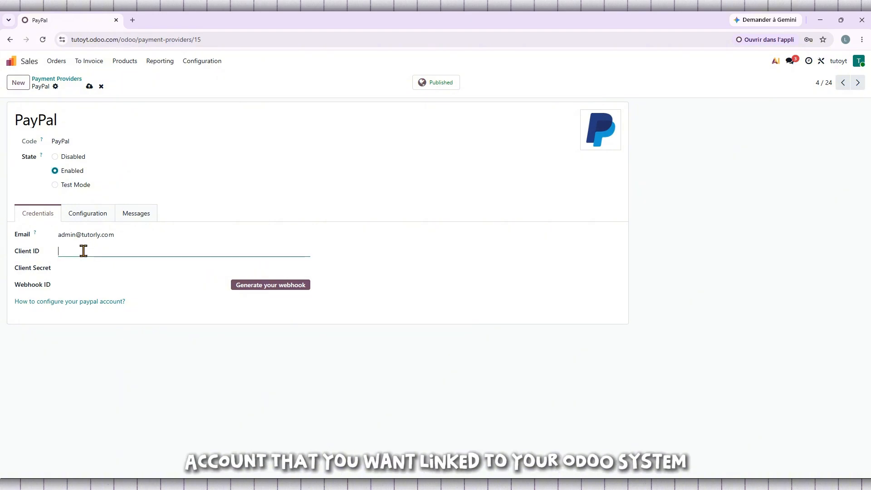
{"action": "type", "text": "3652"}
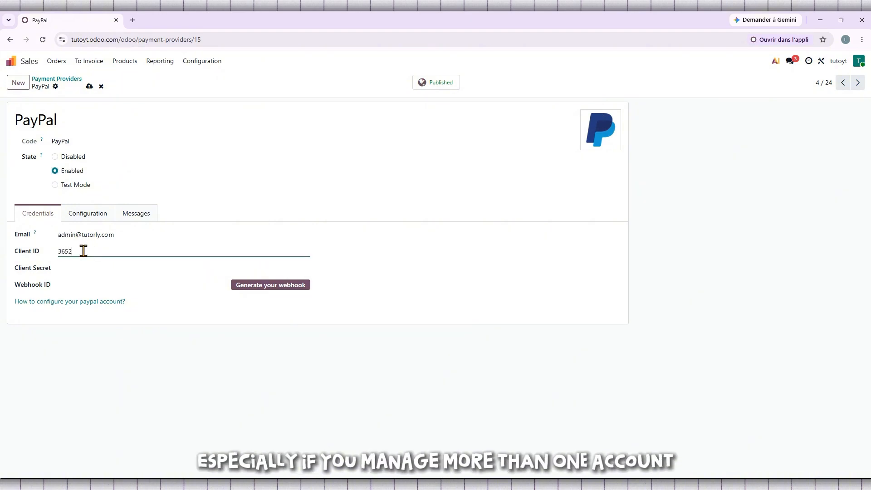
{"action": "type", "text": "178965"}
{"action": "left_click", "coordinate": [84, 271]}
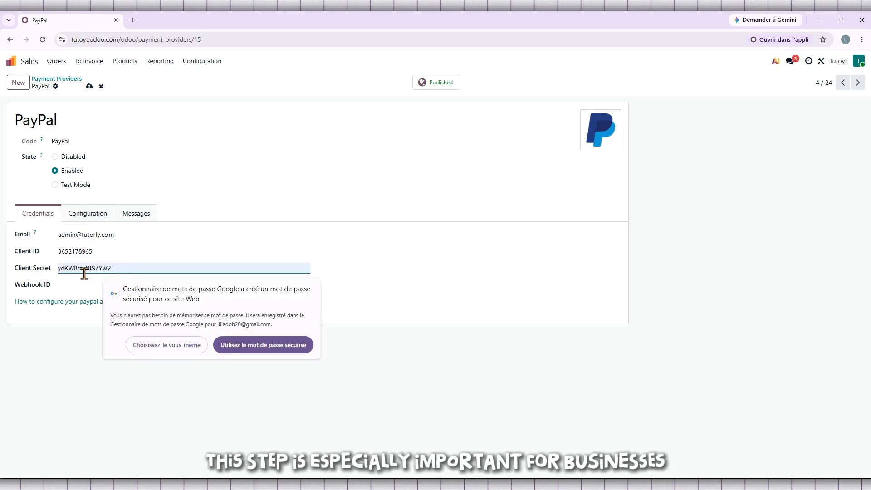
{"action": "type", "text": "•••"}
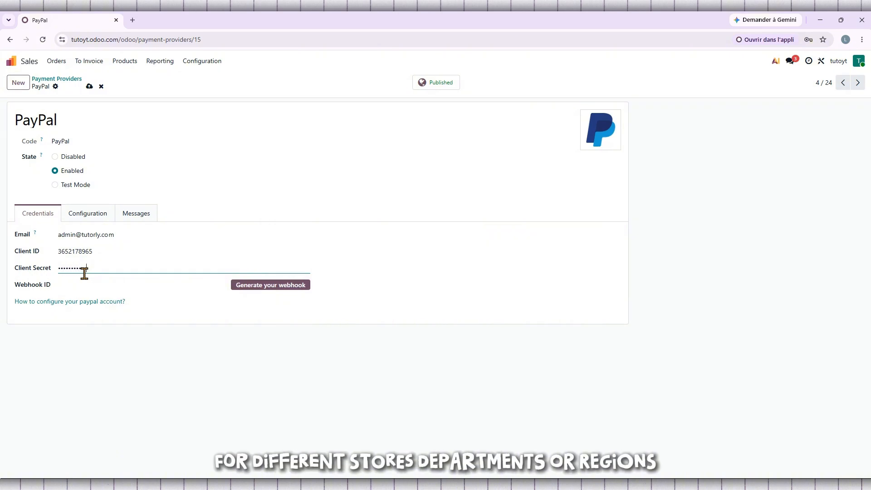
{"action": "left_click", "coordinate": [89, 285]}
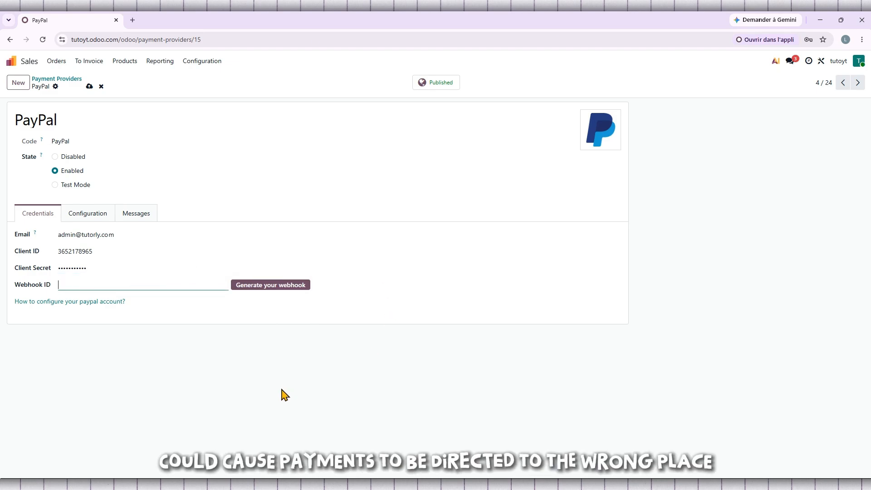
{"action": "type", "text": "6987"}
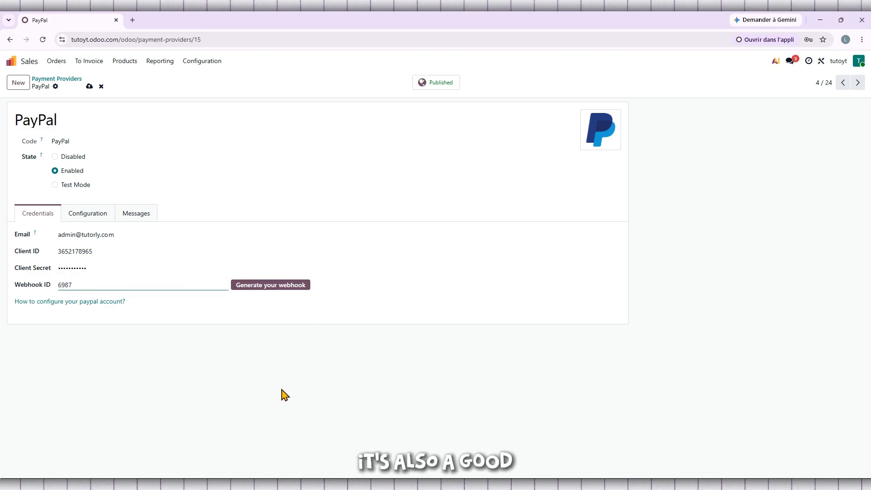
{"action": "type", "text": "mb234"}
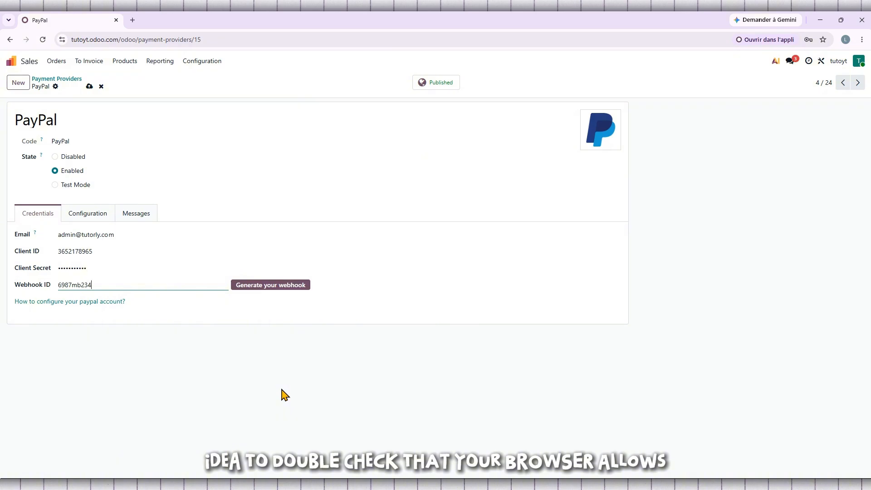
{"action": "type", "text": "f"}
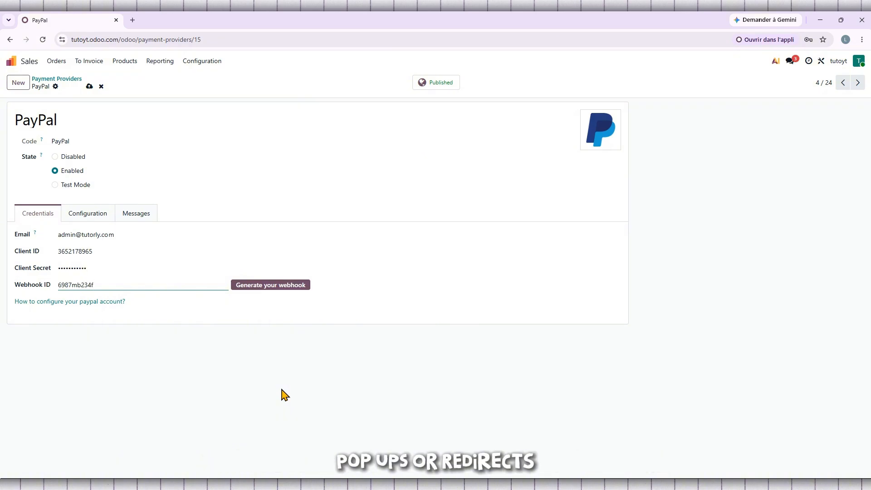
{"action": "type", "text": "v"}
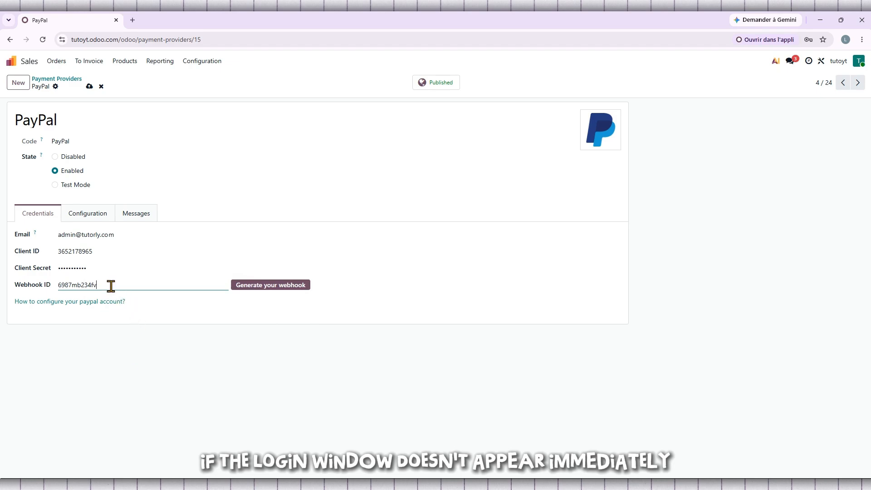
{"action": "left_click_drag", "start_coordinate": [100, 286], "coordinate": [92, 285]}
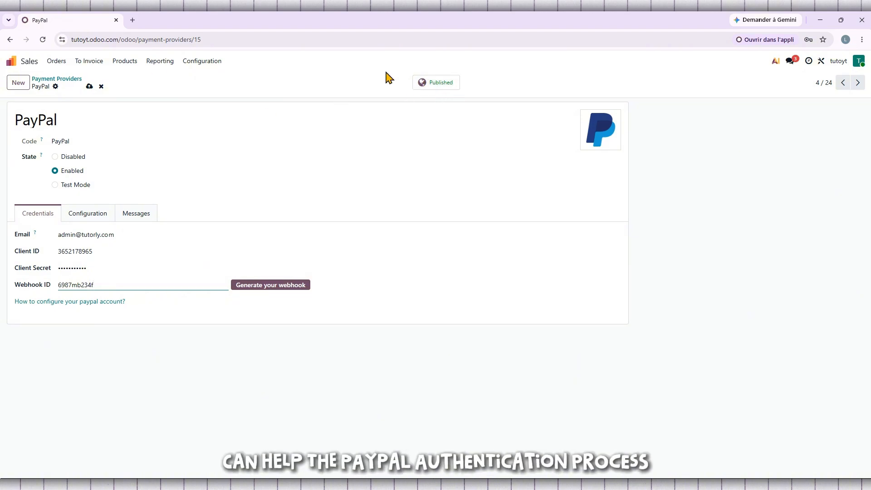
Keep PayPal Enabled, review its Configuration and Messages tabs, and save the provider
{"action": "left_click", "coordinate": [55, 185]}
{"action": "left_click", "coordinate": [54, 171]}
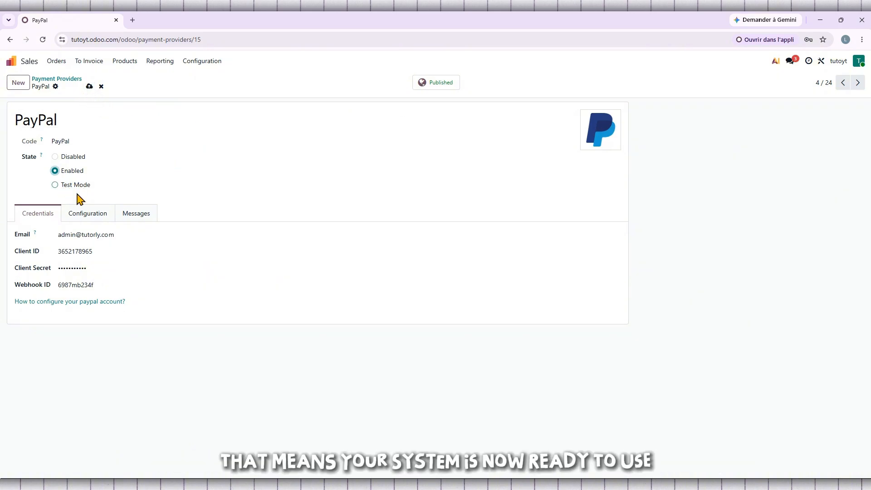
{"action": "left_click", "coordinate": [79, 214]}
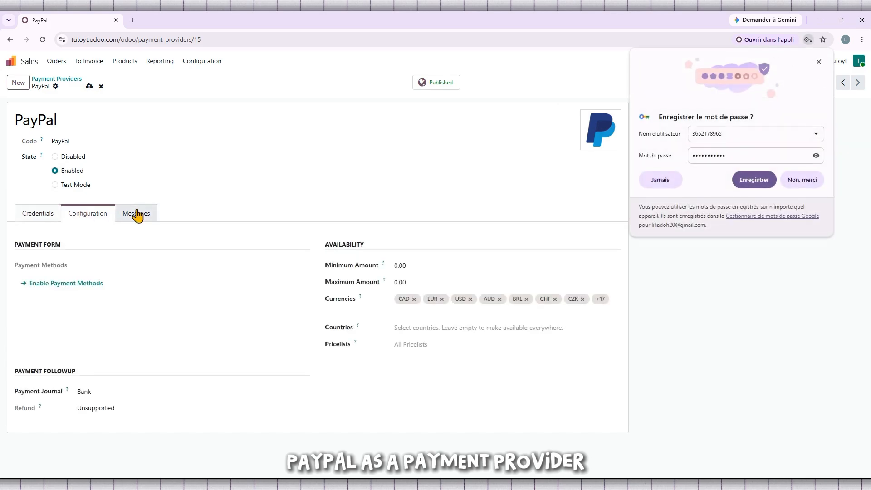
{"action": "left_click", "coordinate": [819, 62]}
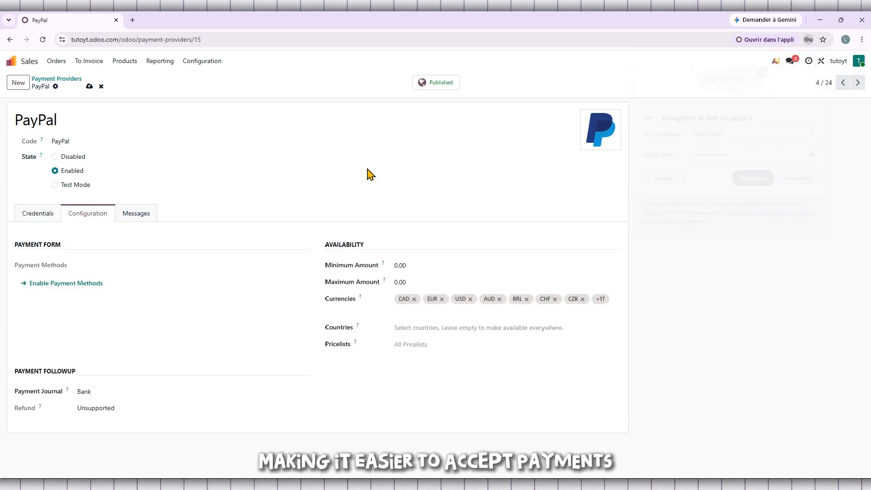
{"action": "left_click", "coordinate": [122, 217]}
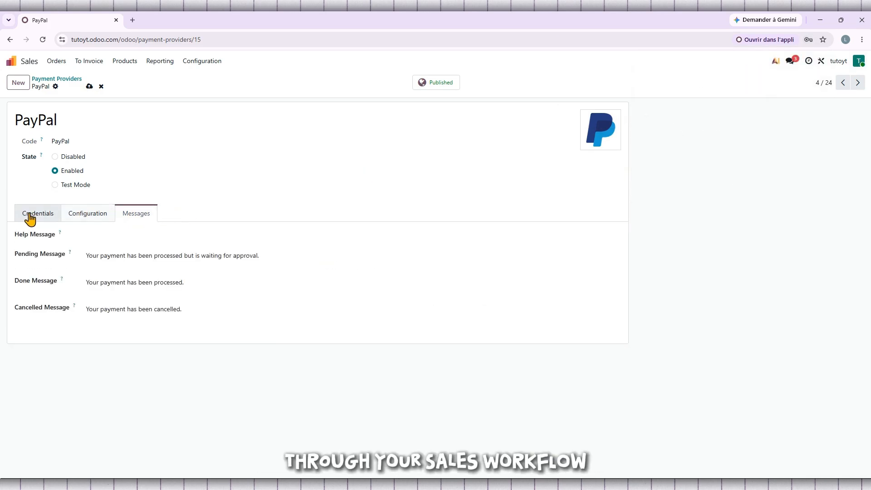
{"action": "left_click", "coordinate": [30, 219]}
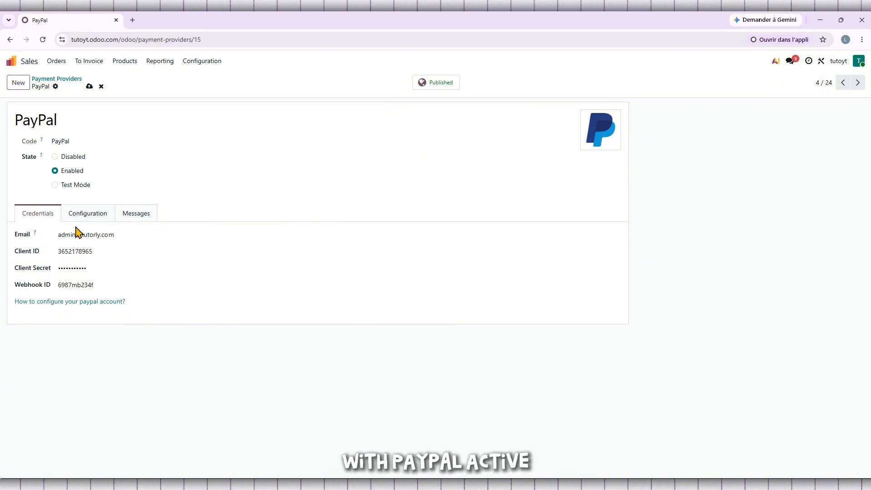
{"action": "left_click", "coordinate": [89, 86]}
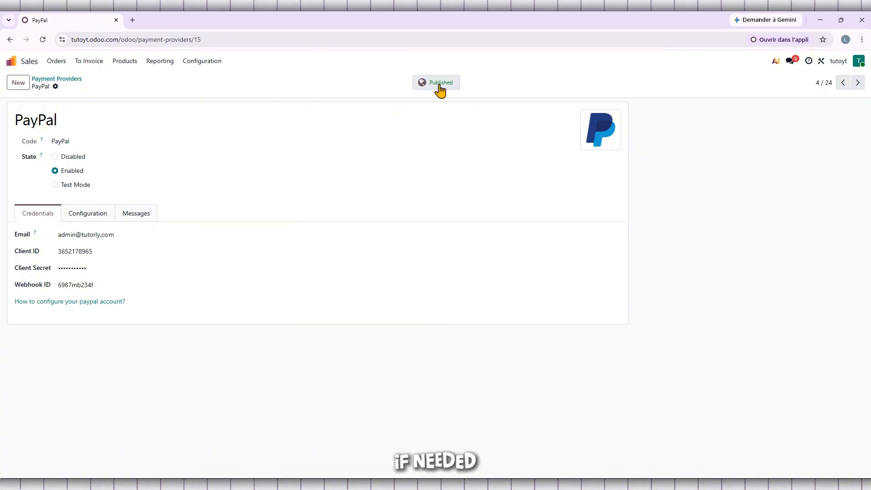
{"action": "left_click", "coordinate": [14, 62]}
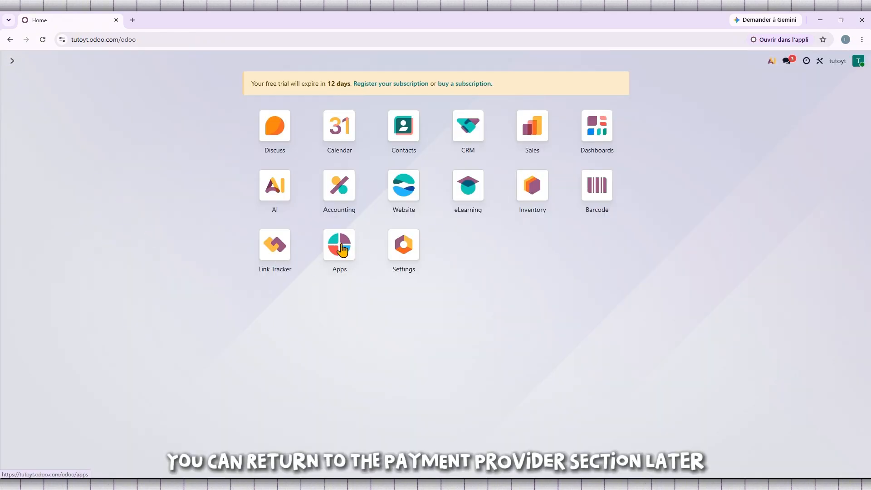
{"action": "left_click", "coordinate": [546, 131]}
{"action": "left_click", "coordinate": [208, 65]}
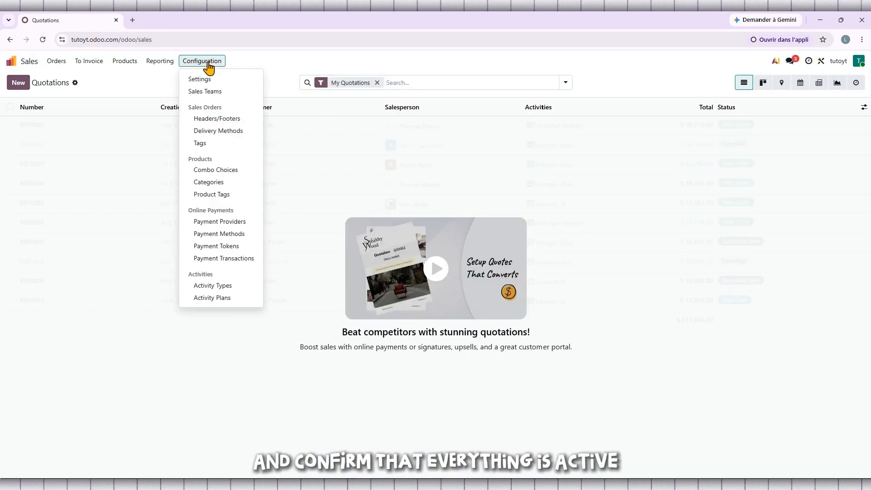
{"action": "left_click", "coordinate": [249, 222]}
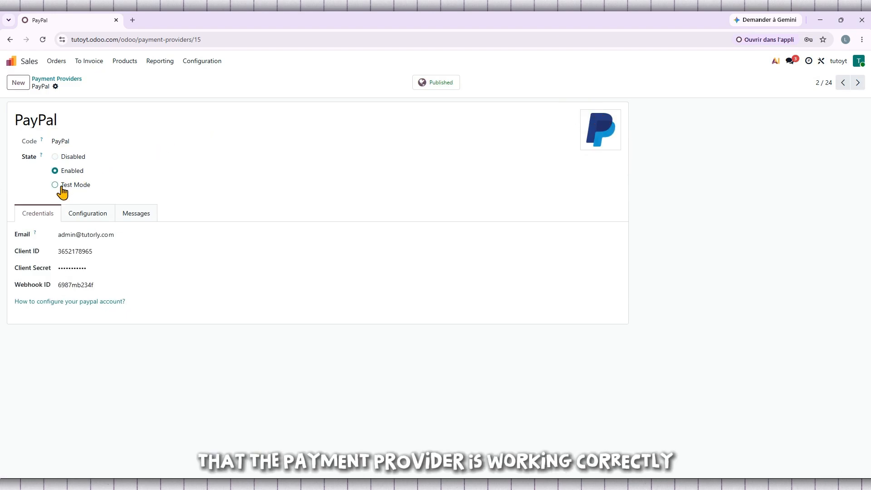
Set PayPal to Disabled, save it, and return to the Sales Payment Providers list
{"action": "left_click", "coordinate": [55, 156]}
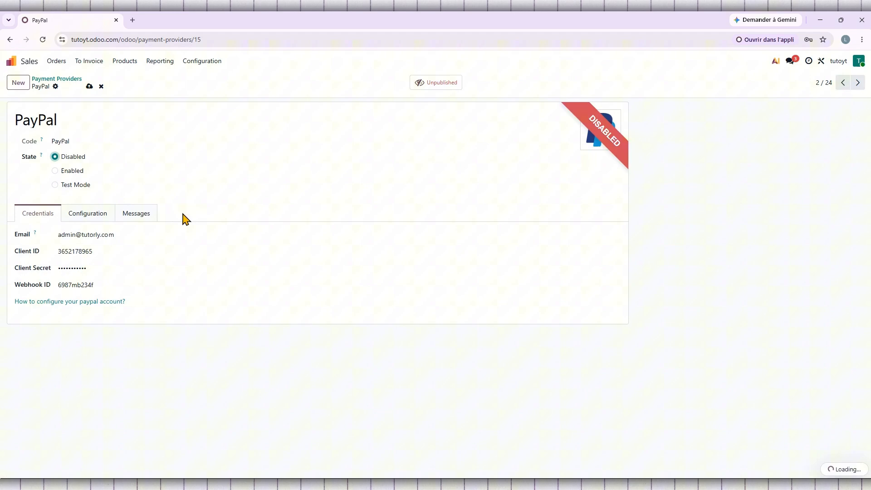
{"action": "left_click", "coordinate": [89, 86]}
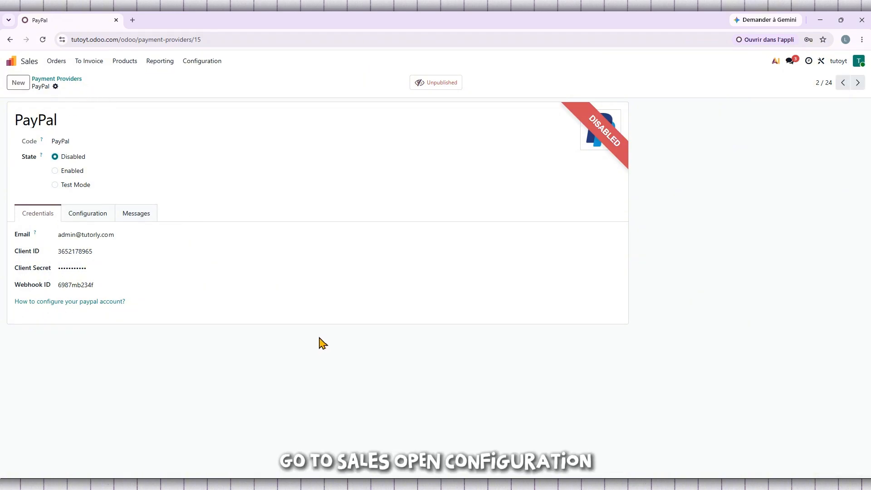
{"action": "left_click", "coordinate": [13, 63]}
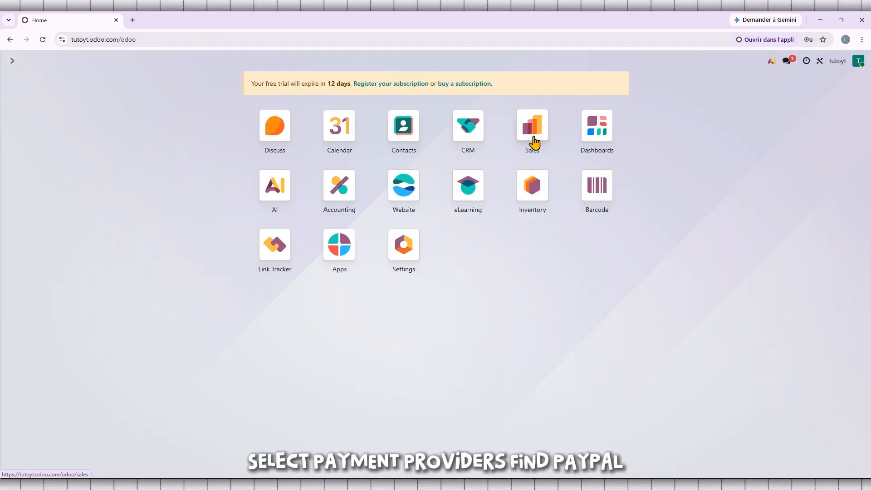
{"action": "left_click", "coordinate": [534, 137]}
{"action": "left_click", "coordinate": [202, 61]}
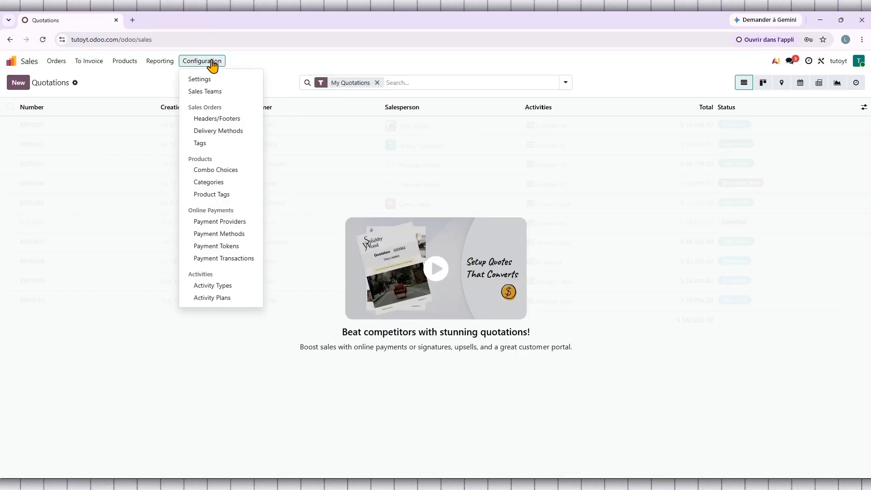
{"action": "left_click", "coordinate": [219, 222]}
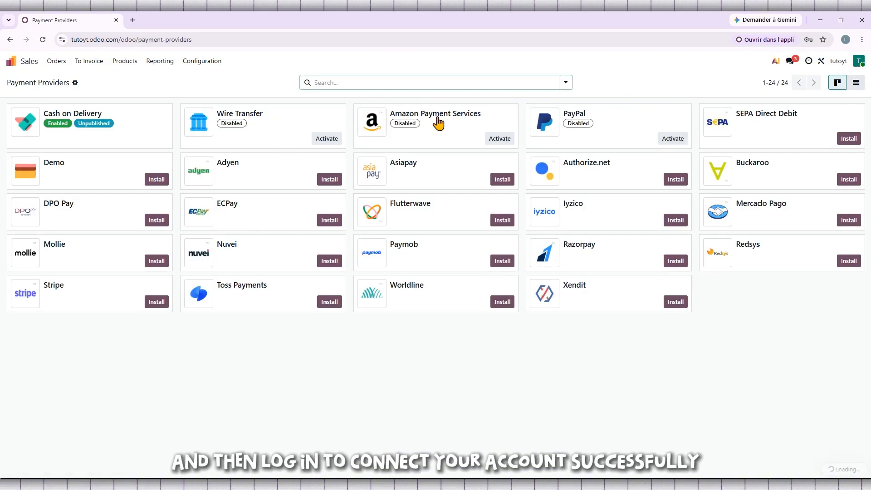